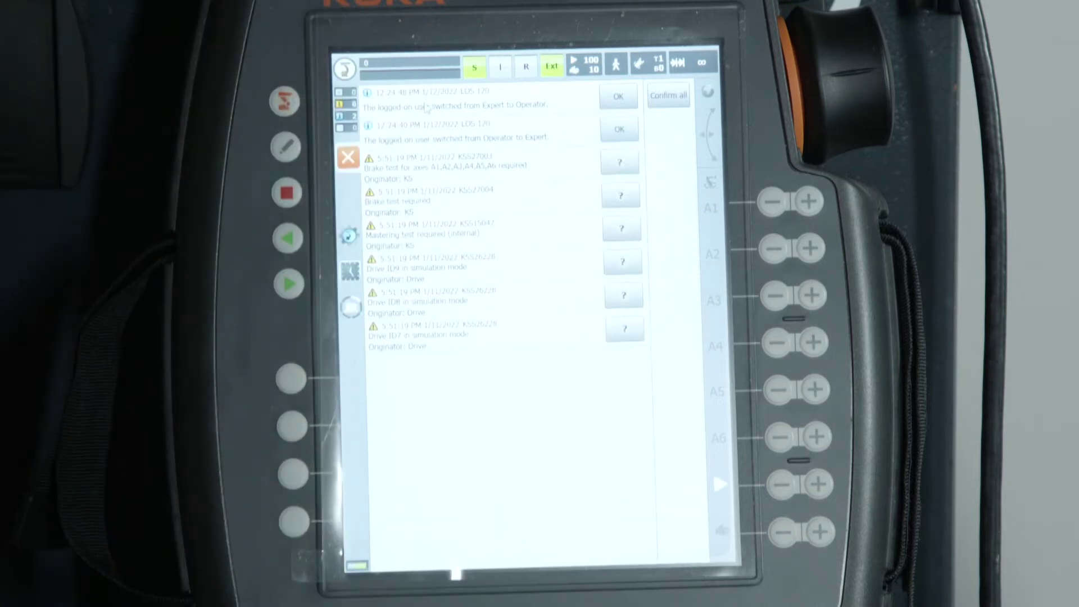
Step: Confirm all messages, leaving only the six brake, mastering and drive warnings listed
left_click(669, 96)
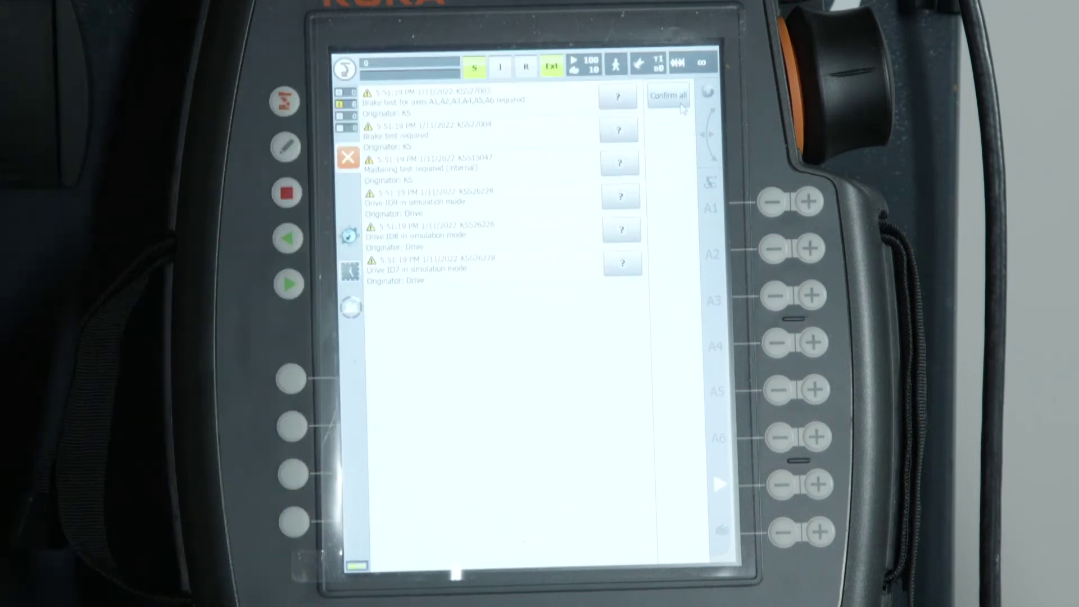